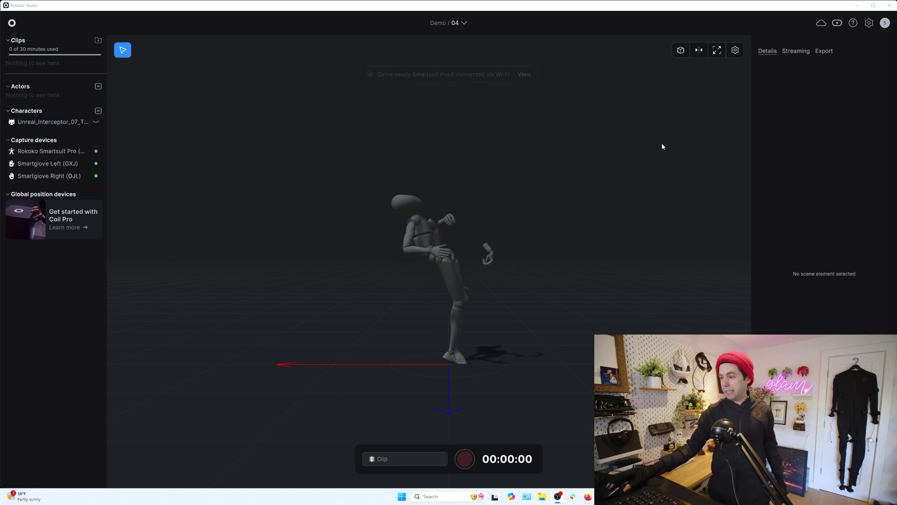
Add a new actor to the scene from the Sam 167.6cm preset.
{"action": "left_click", "coordinate": [98, 86]}
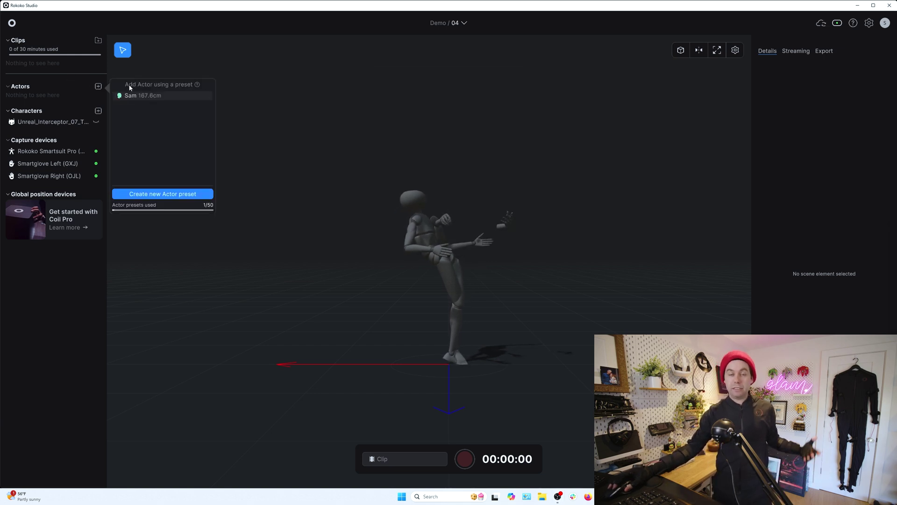
{"action": "left_click", "coordinate": [143, 95]}
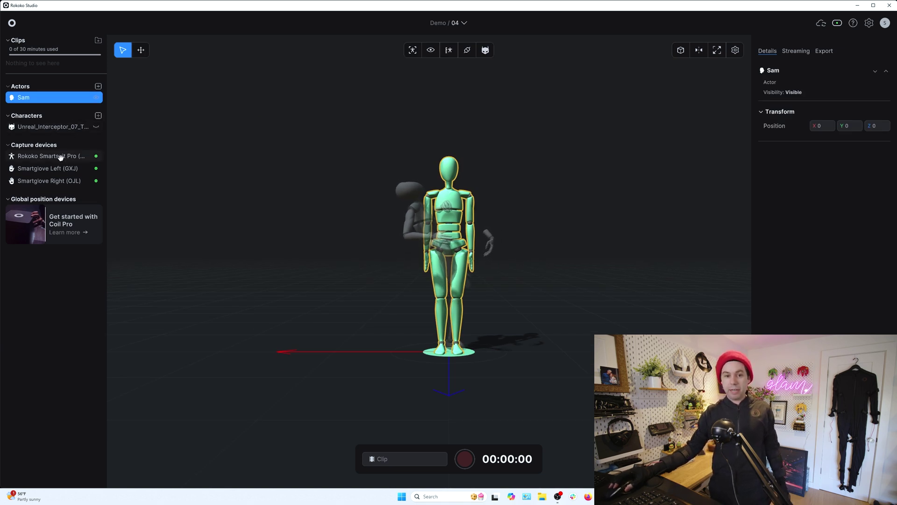
Assign the Smartsuit Pro and Smartgloves to Sam, calibrate in the pose, then deselect.
{"action": "left_click_drag", "start_coordinate": [62, 155], "coordinate": [65, 106]}
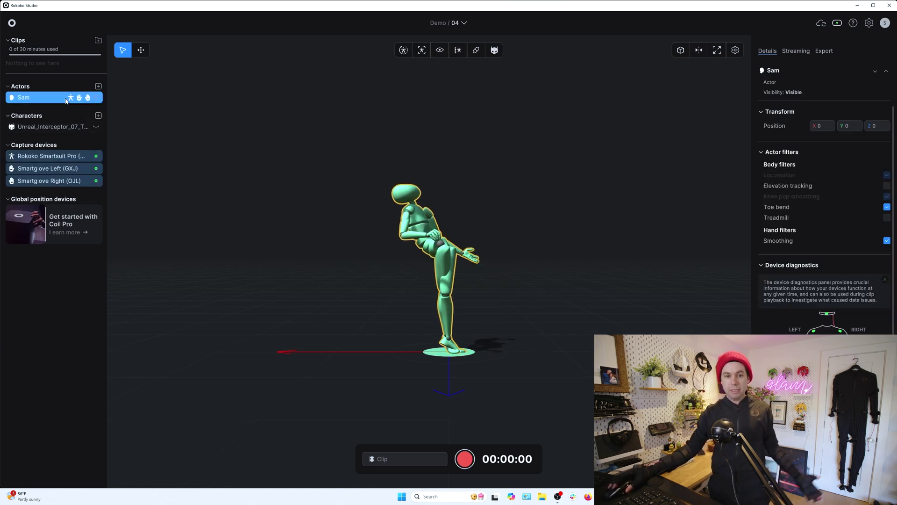
{"action": "left_click", "coordinate": [403, 50]}
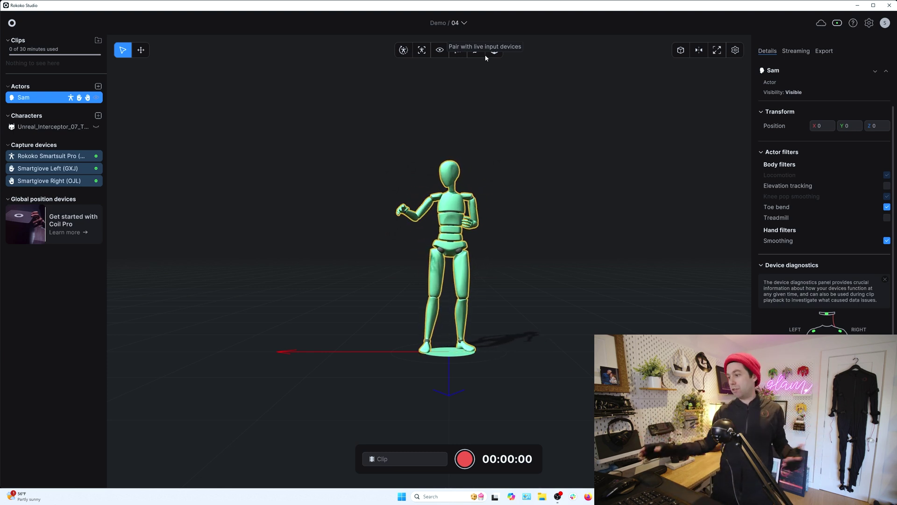
{"action": "left_click", "coordinate": [544, 91]}
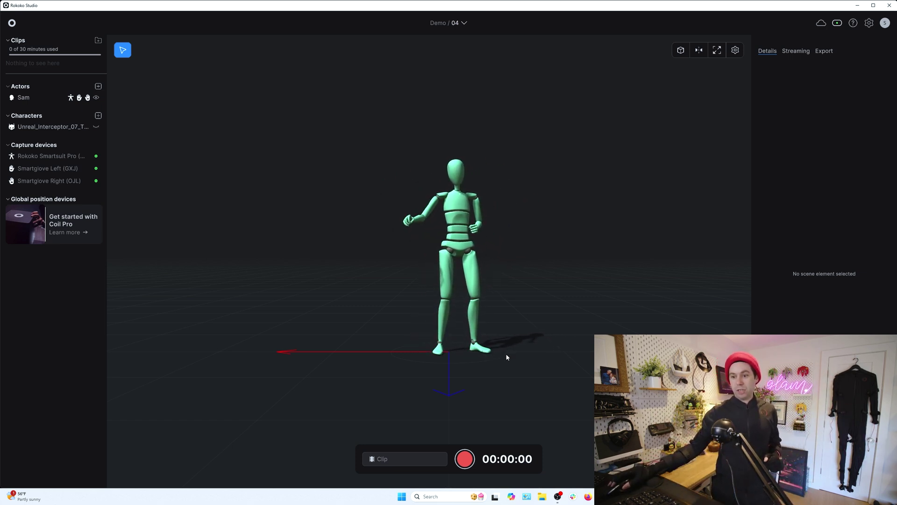
Unhide Unreal_Interceptor_07_TPOSE, move it beside the mannequin, retarget it to Sam, and re-show Sam.
{"action": "left_click", "coordinate": [70, 127]}
{"action": "left_click", "coordinate": [97, 126]}
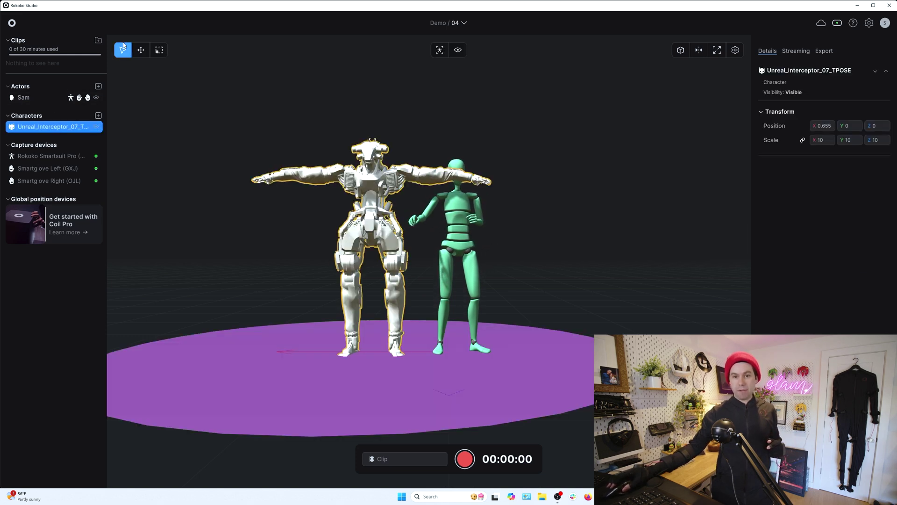
{"action": "left_click_drag", "start_coordinate": [328, 351], "coordinate": [277, 350]}
{"action": "left_click_drag", "start_coordinate": [47, 127], "coordinate": [45, 98]}
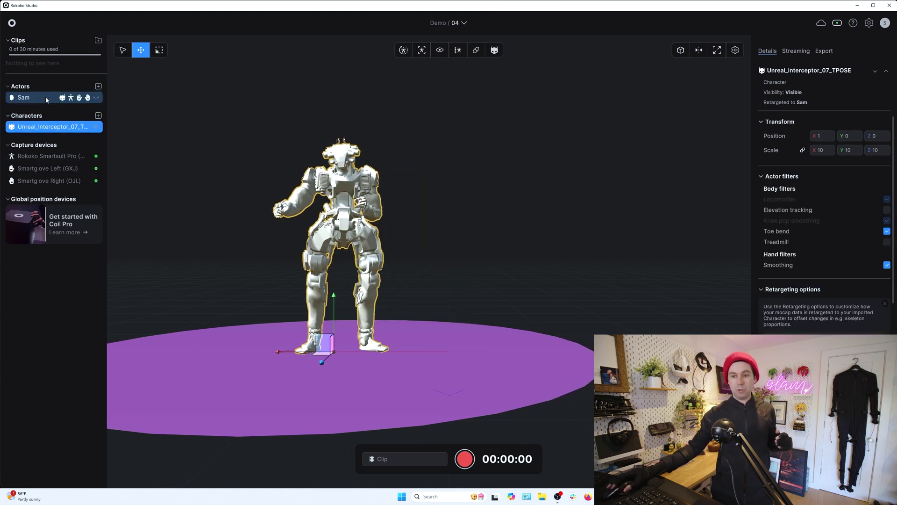
{"action": "left_click", "coordinate": [97, 98]}
{"action": "left_click", "coordinate": [288, 90]}
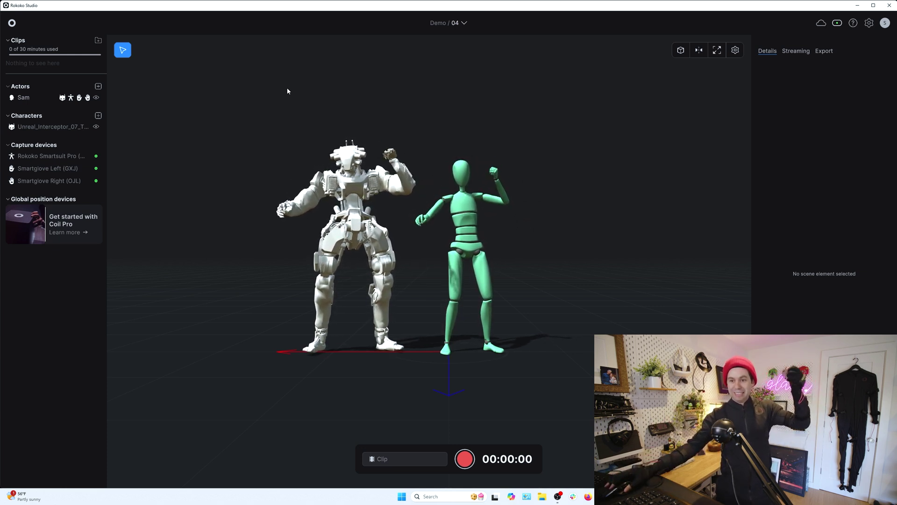
{"action": "left_click", "coordinate": [67, 127]}
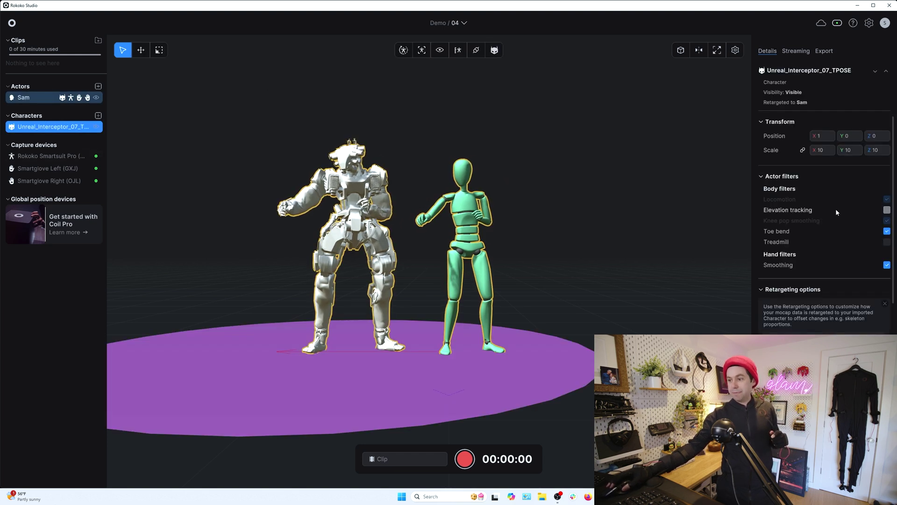
{"action": "scroll", "coordinate": [827, 280], "scroll_direction": "down", "scroll_amount": 3}
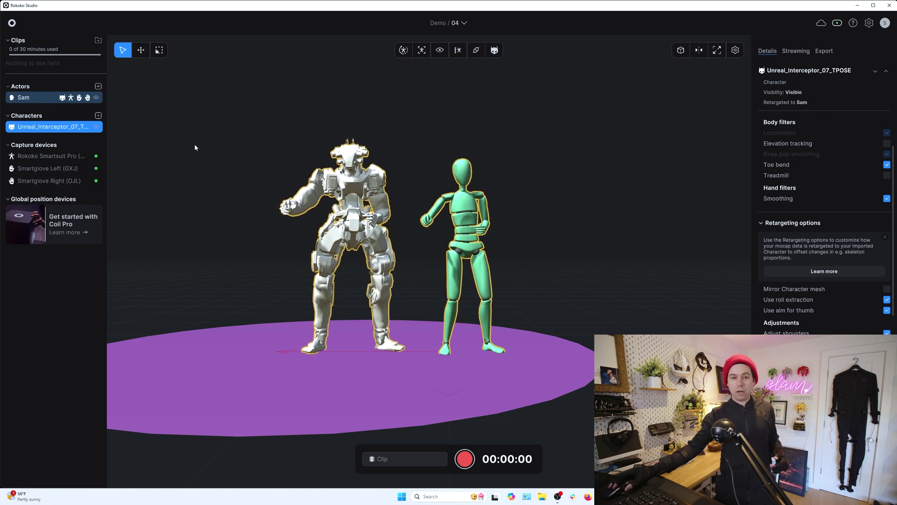
{"action": "left_click", "coordinate": [196, 126]}
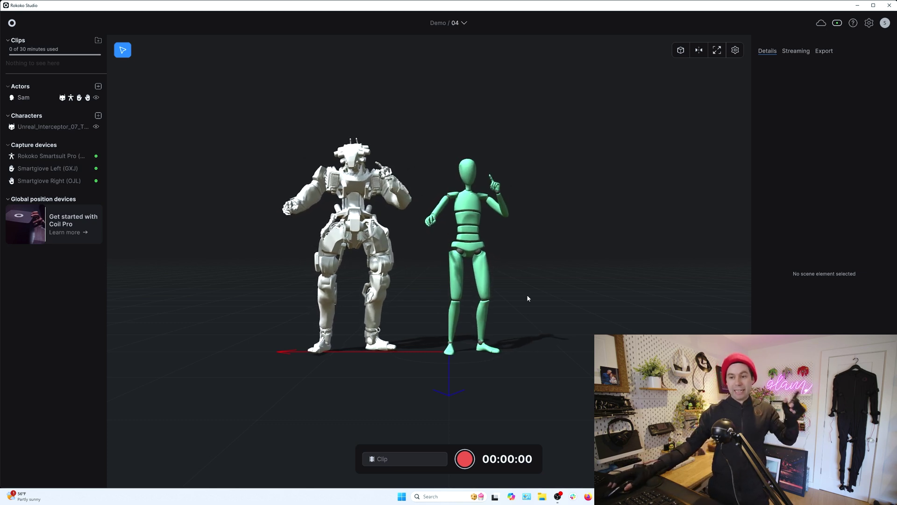
Record a take of about 23 seconds of Sam's live performance.
{"action": "left_click", "coordinate": [465, 461]}
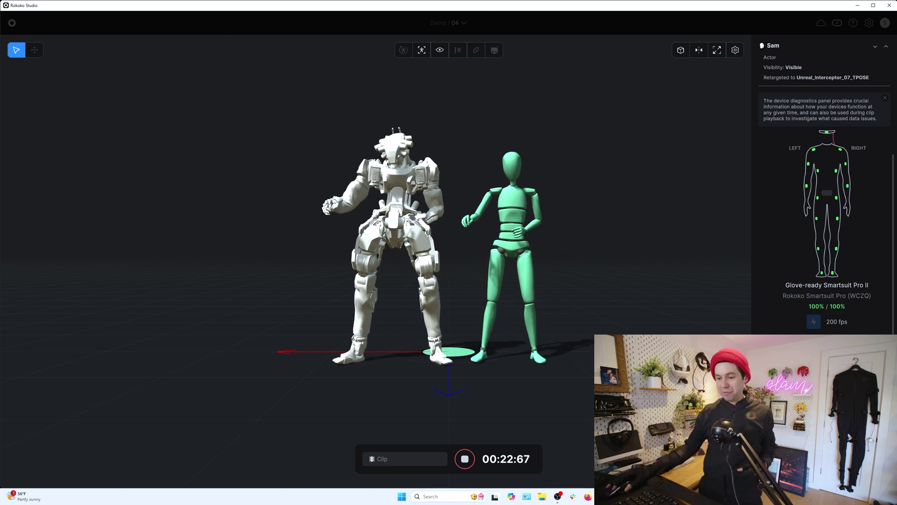
{"action": "left_click", "coordinate": [473, 454]}
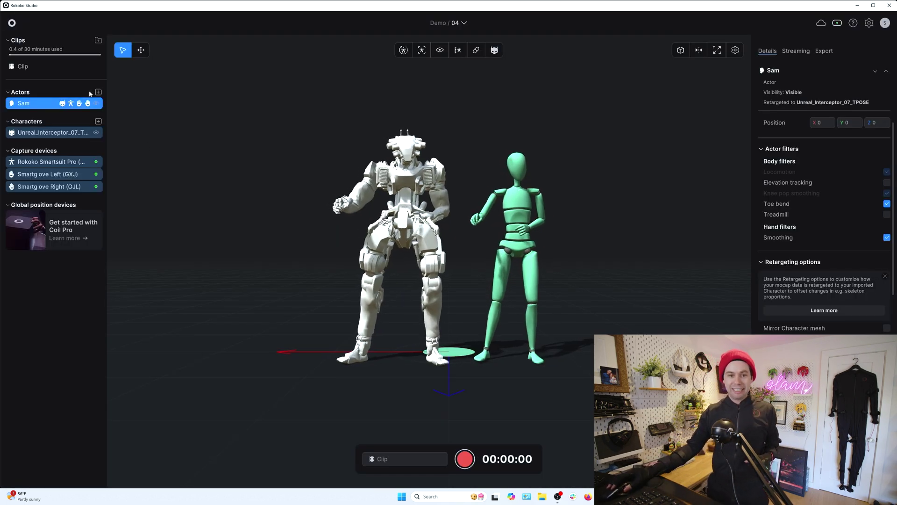
Open the recorded clip and play it back between roughly 4 and 10 seconds.
{"action": "left_click", "coordinate": [50, 68]}
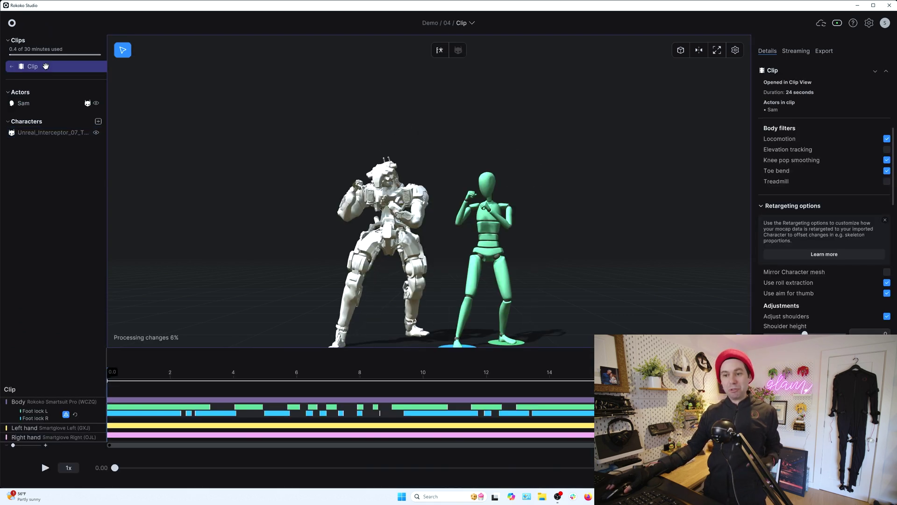
{"action": "left_click_drag", "start_coordinate": [292, 376], "coordinate": [136, 374]}
{"action": "key", "text": "space"}
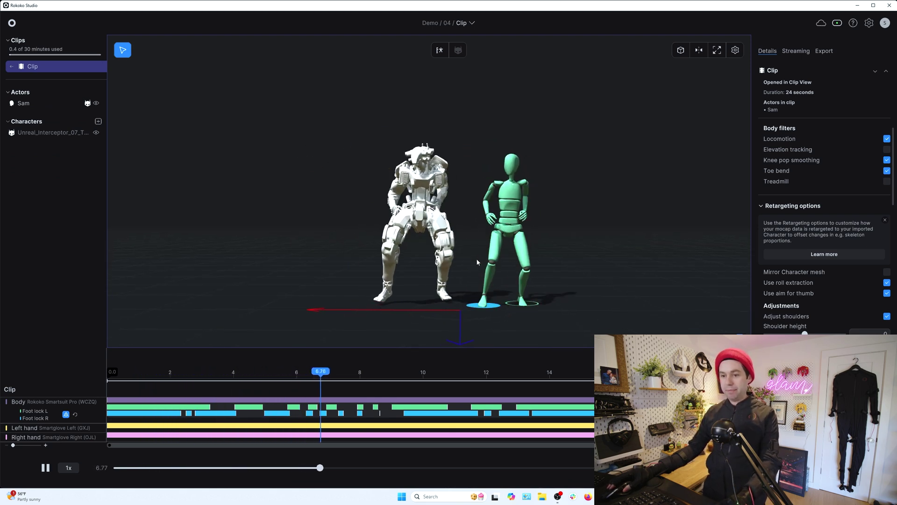
{"action": "key", "text": "space"}
{"action": "key", "text": "space"}
{"action": "left_click_drag", "start_coordinate": [304, 372], "coordinate": [268, 361]}
{"action": "key", "text": "space"}
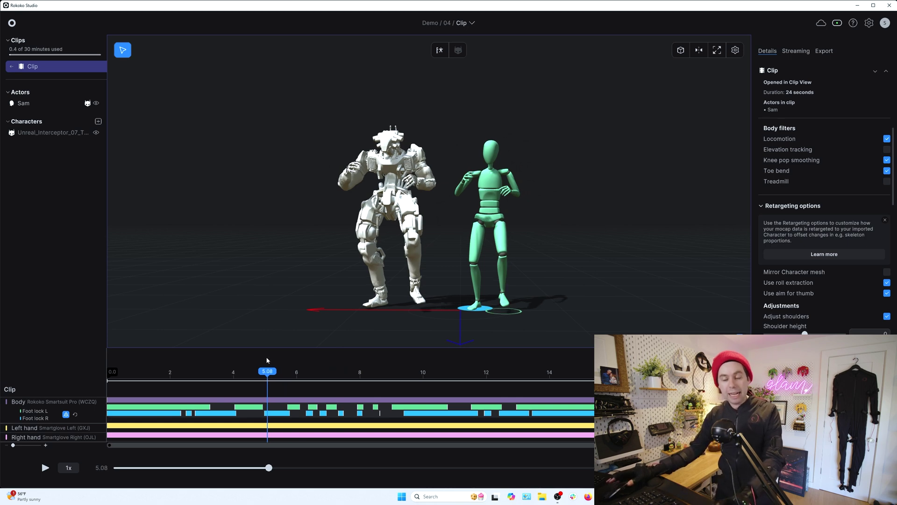
{"action": "left_click_drag", "start_coordinate": [266, 367], "coordinate": [240, 370]}
{"action": "key", "text": "space"}
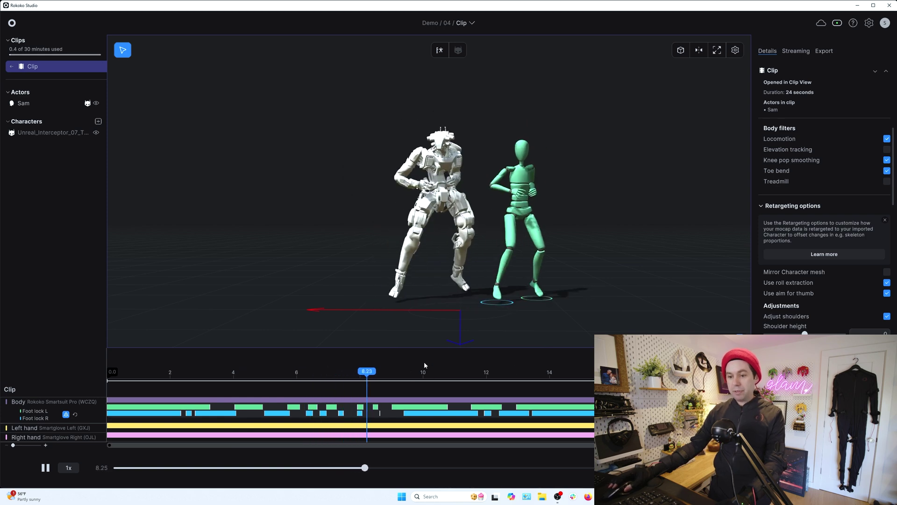
{"action": "key", "text": "space"}
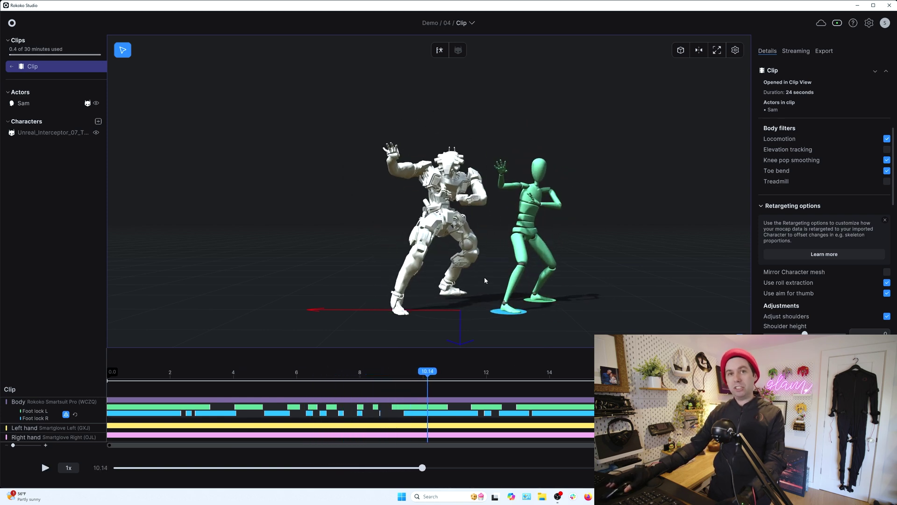
{"action": "left_click_drag", "start_coordinate": [438, 374], "coordinate": [279, 388]}
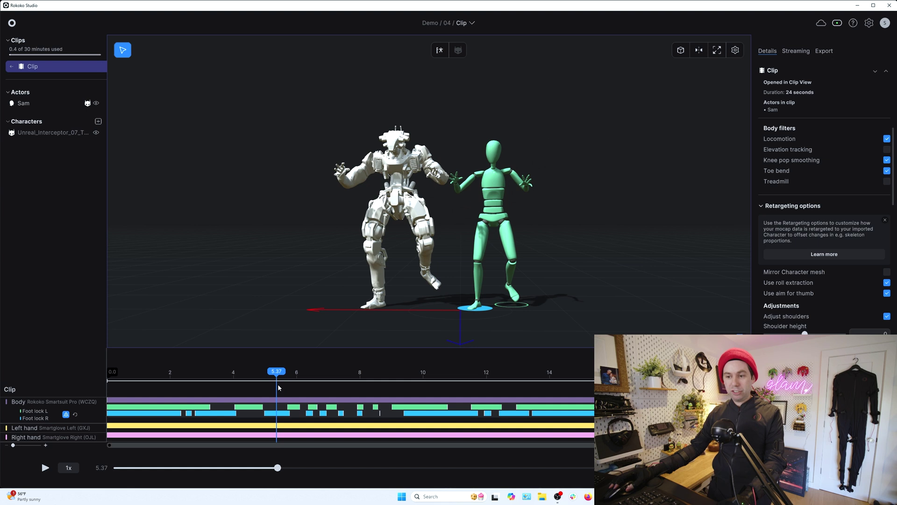
Hide the robot and scrub around 6 seconds to inspect the foot contacts.
{"action": "left_click", "coordinate": [97, 132]}
{"action": "mouse_move", "coordinate": [281, 371]}
{"action": "left_mouse_down"}
{"action": "mouse_move", "coordinate": [306, 374]}
{"action": "mouse_move", "coordinate": [284, 373]}
{"action": "mouse_move", "coordinate": [297, 374]}
{"action": "left_mouse_up"}
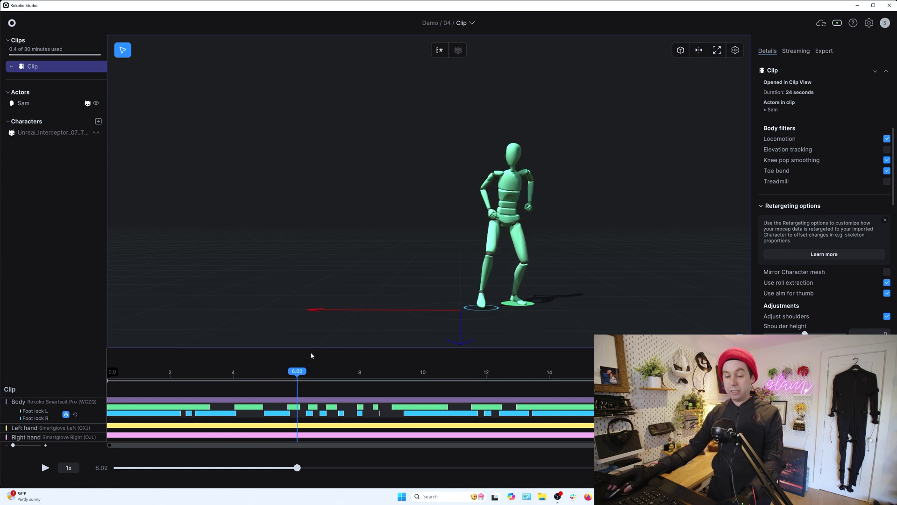
{"action": "left_click_drag", "start_coordinate": [297, 371], "coordinate": [273, 380]}
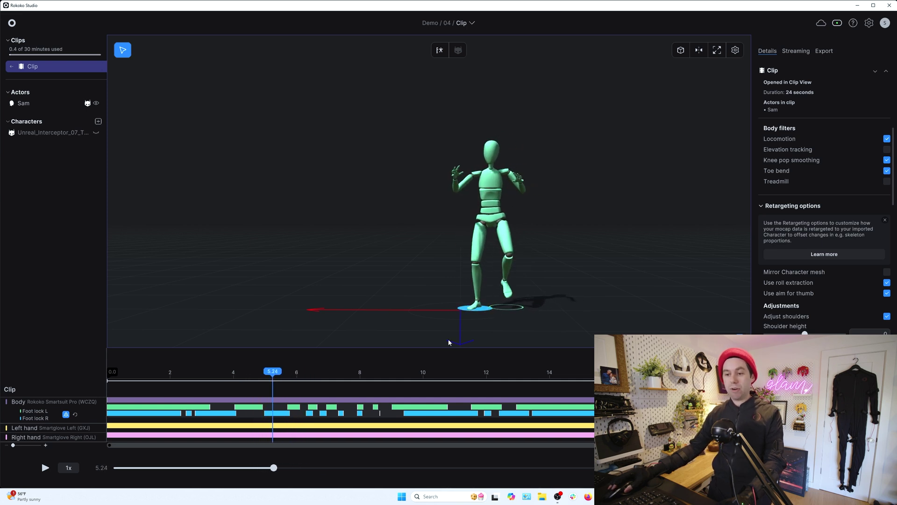
{"action": "left_click_drag", "start_coordinate": [277, 379], "coordinate": [306, 377]}
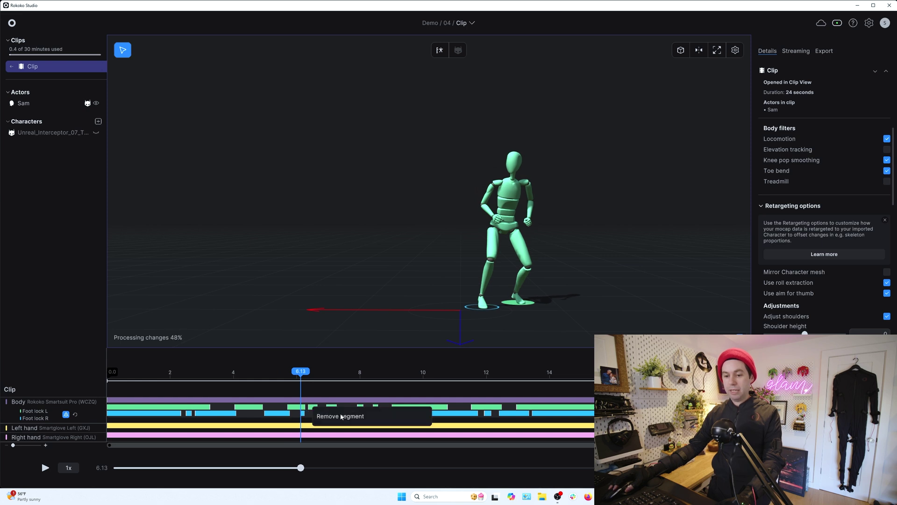
Replay the clip between about 6 and 9 seconds to verify the foot-lock fix.
{"action": "left_click_drag", "start_coordinate": [300, 371], "coordinate": [323, 374]}
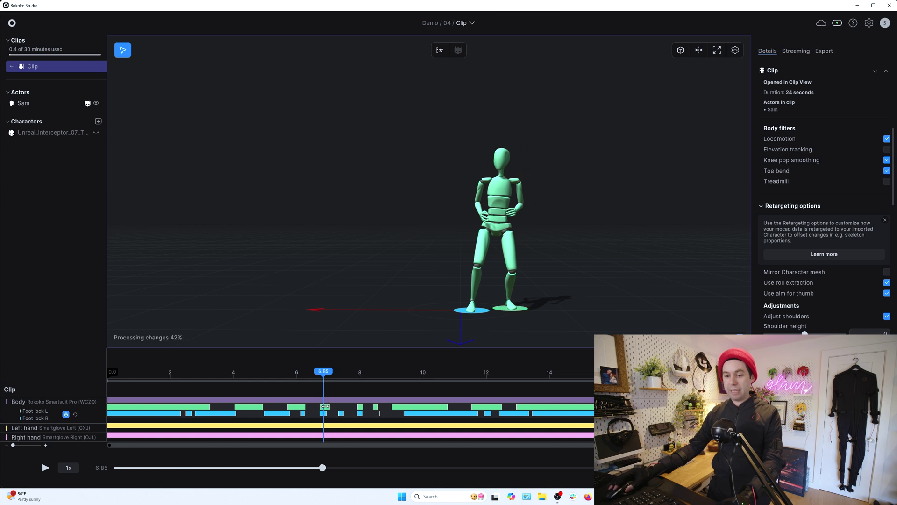
{"action": "left_click_drag", "start_coordinate": [322, 384], "coordinate": [340, 371]}
{"action": "key", "text": "space"}
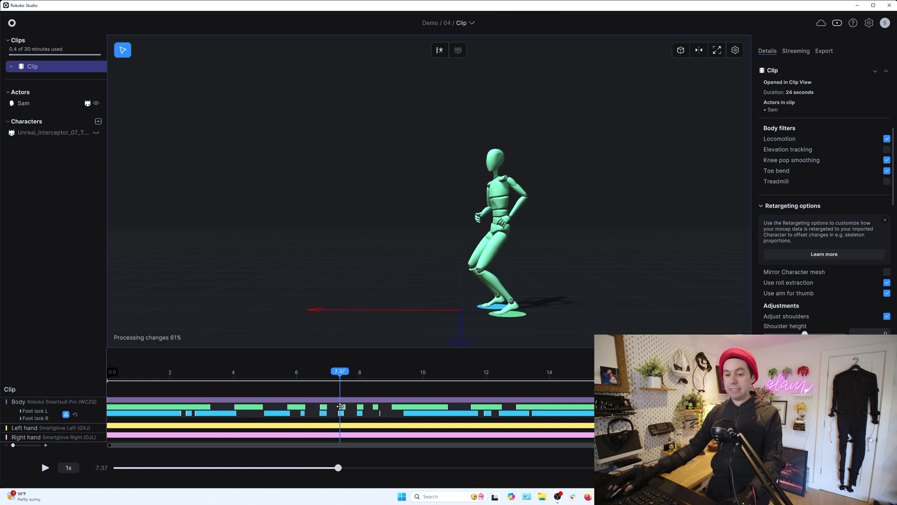
{"action": "left_click_drag", "start_coordinate": [340, 374], "coordinate": [305, 376]}
{"action": "key", "text": "space"}
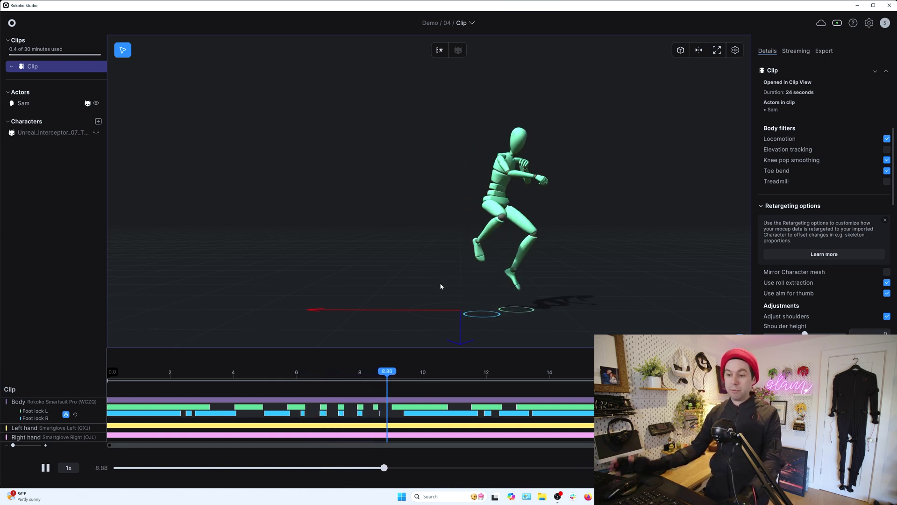
{"action": "key", "text": "space"}
{"action": "left_click_drag", "start_coordinate": [377, 372], "coordinate": [337, 372]}
{"action": "key", "text": "space"}
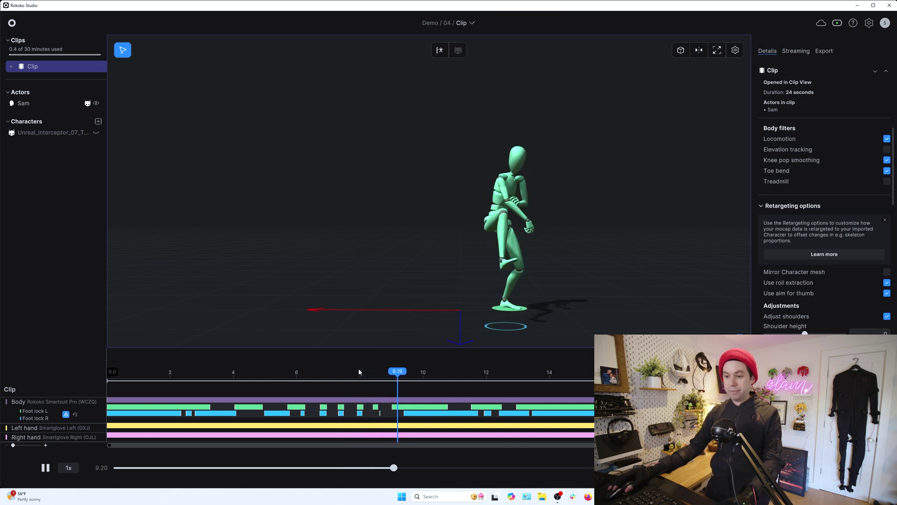
{"action": "left_click_drag", "start_coordinate": [423, 371], "coordinate": [270, 378]}
{"action": "key", "text": "space"}
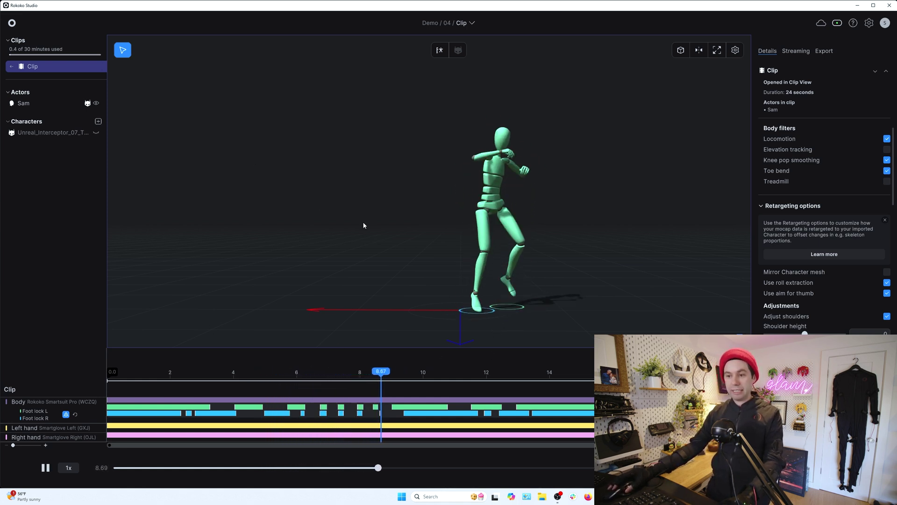
Review the rest of the clip, replay it from the start, and exit Clip View.
{"action": "left_click", "coordinate": [496, 370]}
{"action": "left_click_drag", "start_coordinate": [495, 370], "coordinate": [127, 369]}
{"action": "key", "text": "space"}
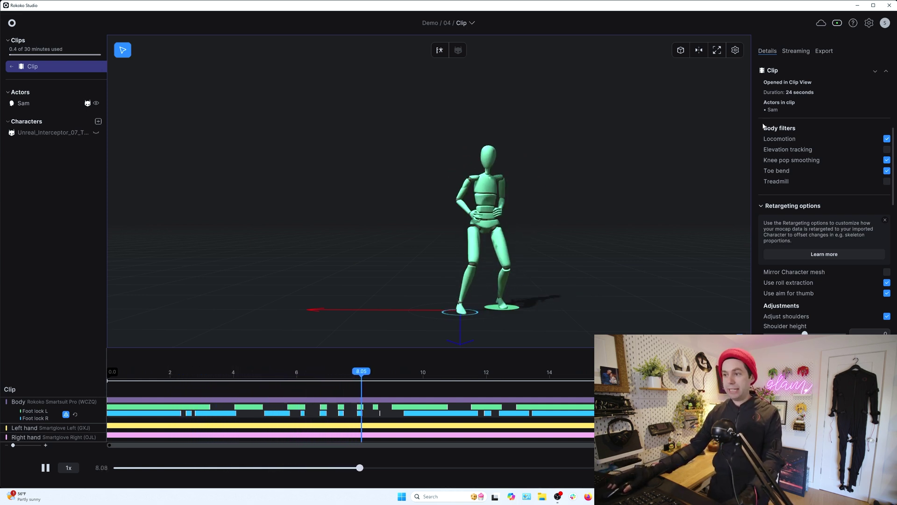
{"action": "left_click", "coordinate": [16, 66]}
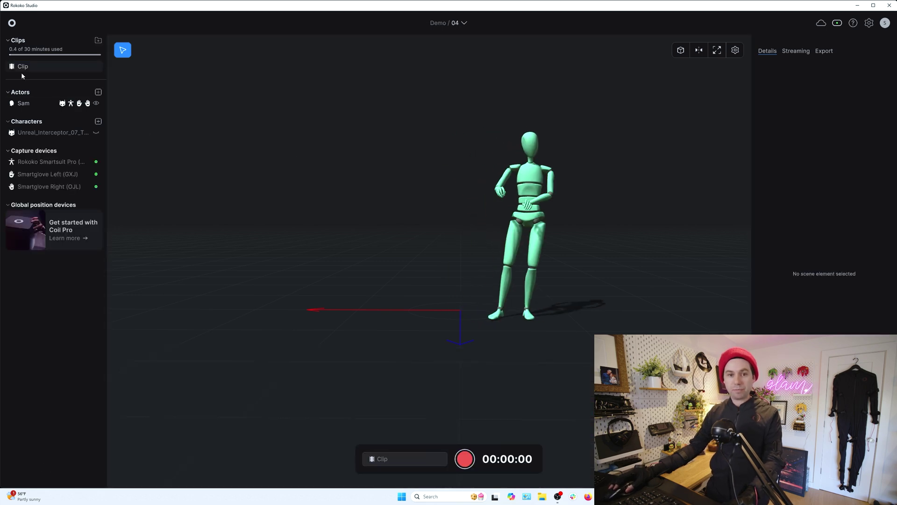
Unhide the Unreal_Interceptor robot, deselect, and zoom in on both characters.
{"action": "left_click", "coordinate": [95, 133]}
{"action": "left_click", "coordinate": [377, 125]}
{"action": "scroll", "coordinate": [378, 120], "scroll_direction": "up", "scroll_amount": 5}
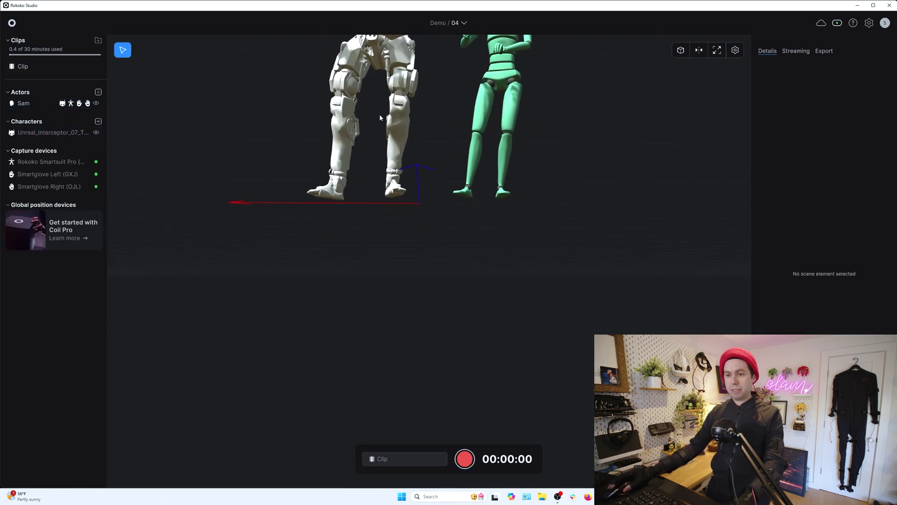
{"action": "scroll", "coordinate": [379, 114], "scroll_direction": "down", "scroll_amount": 5}
{"action": "scroll", "coordinate": [378, 117], "scroll_direction": "up", "scroll_amount": 8}
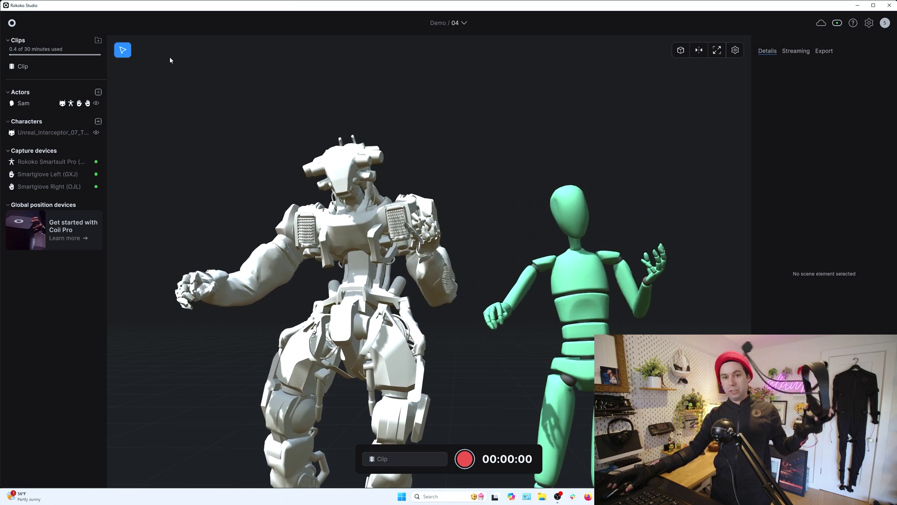
Toggle the robot from ghost to hidden, then select Sam and recalibrate the suit.
{"action": "left_click", "coordinate": [95, 132]}
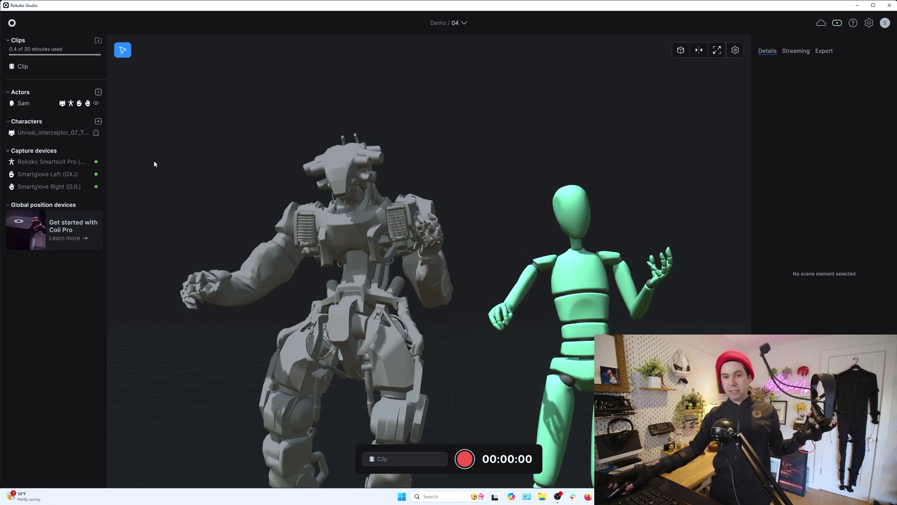
{"action": "left_click", "coordinate": [95, 132]}
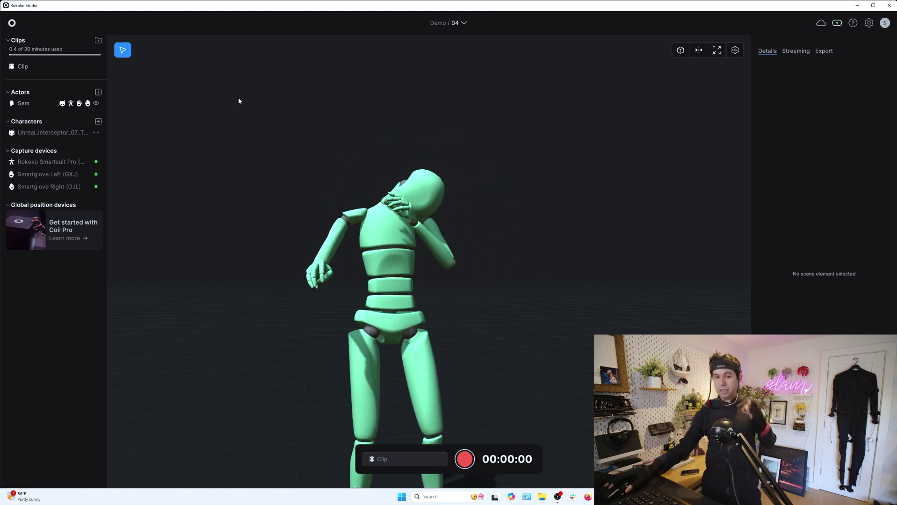
{"action": "left_click", "coordinate": [23, 103]}
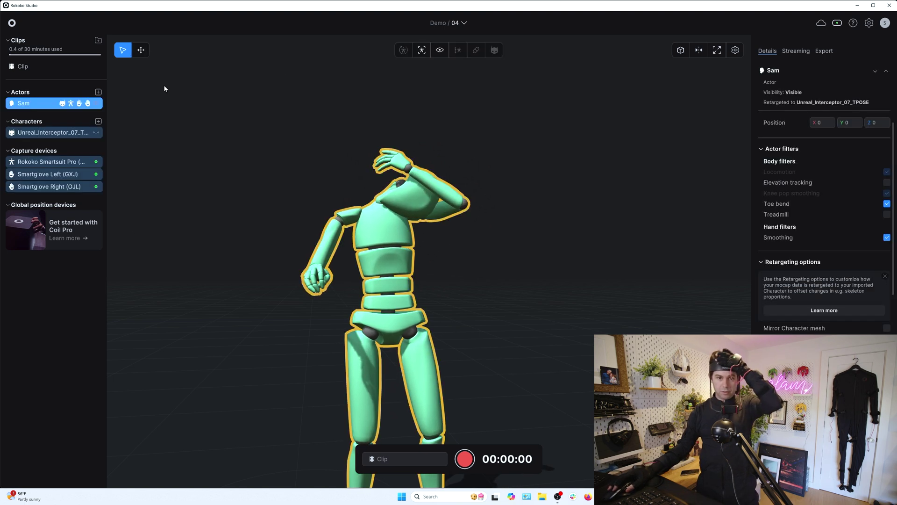
{"action": "left_click", "coordinate": [410, 49]}
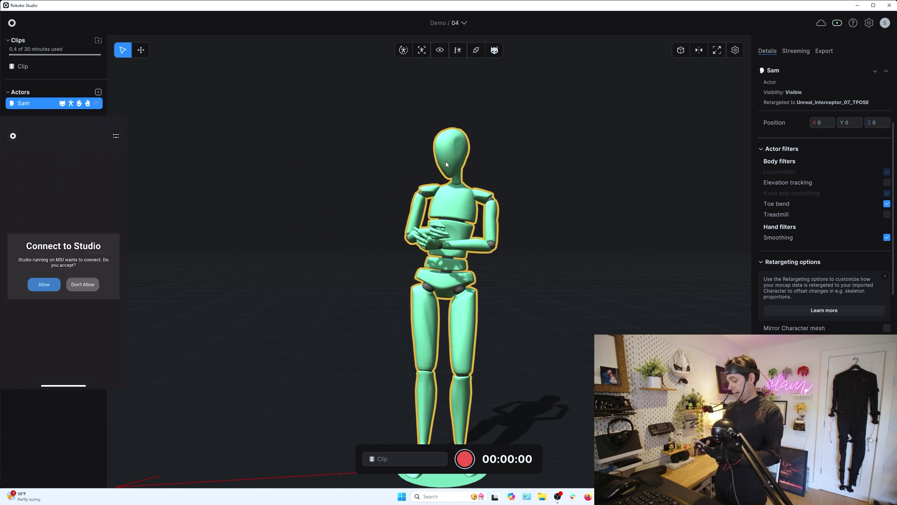
Accept the iPhone Face Capture connection and assign the Face Capture device to Sam.
{"action": "left_click", "coordinate": [838, 22]}
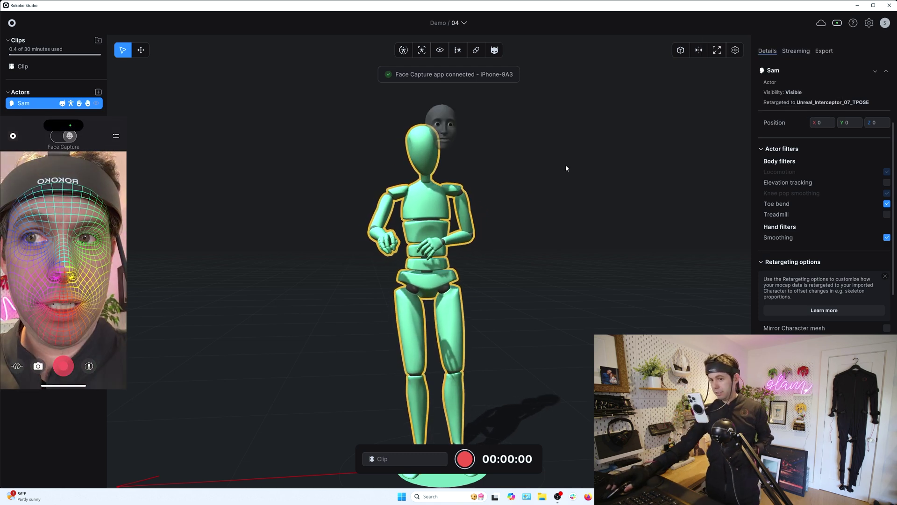
{"action": "key", "text": "Escape"}
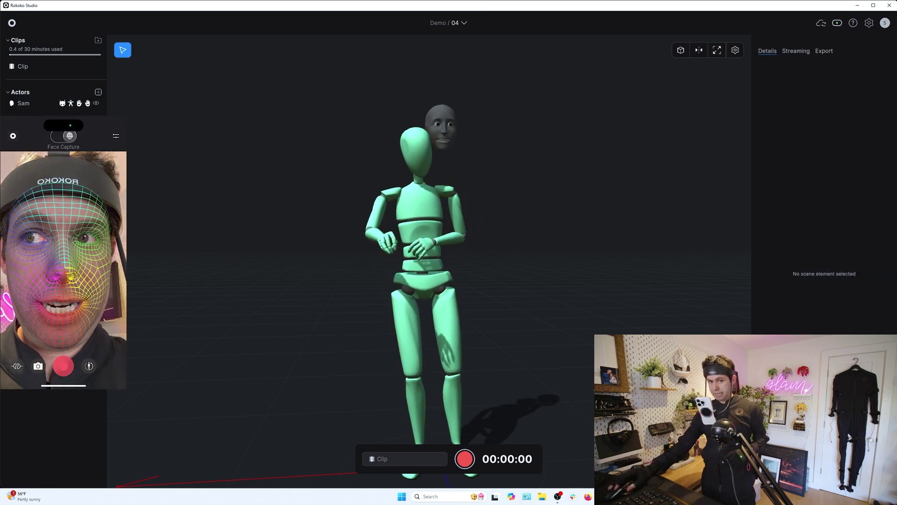
{"action": "left_click_drag", "start_coordinate": [42, 109], "coordinate": [44, 103]}
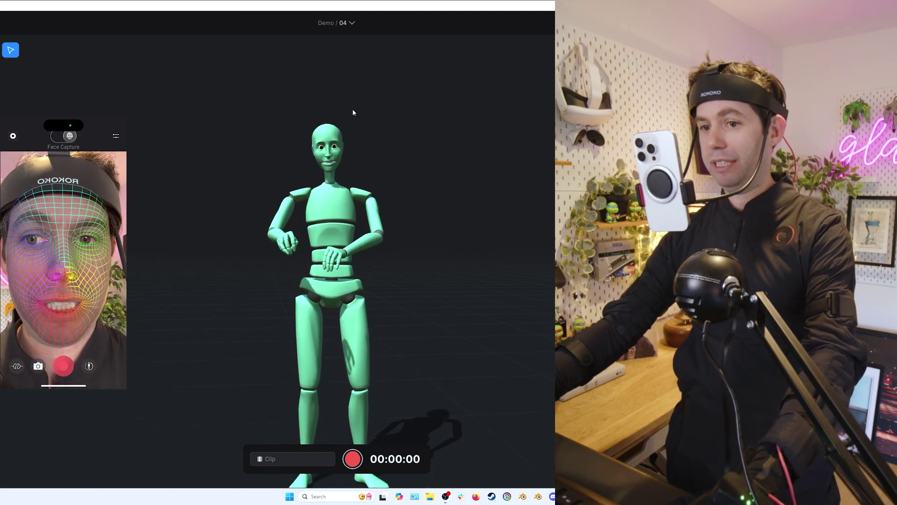
{"action": "scroll", "coordinate": [353, 109], "scroll_direction": "up", "scroll_amount": 5}
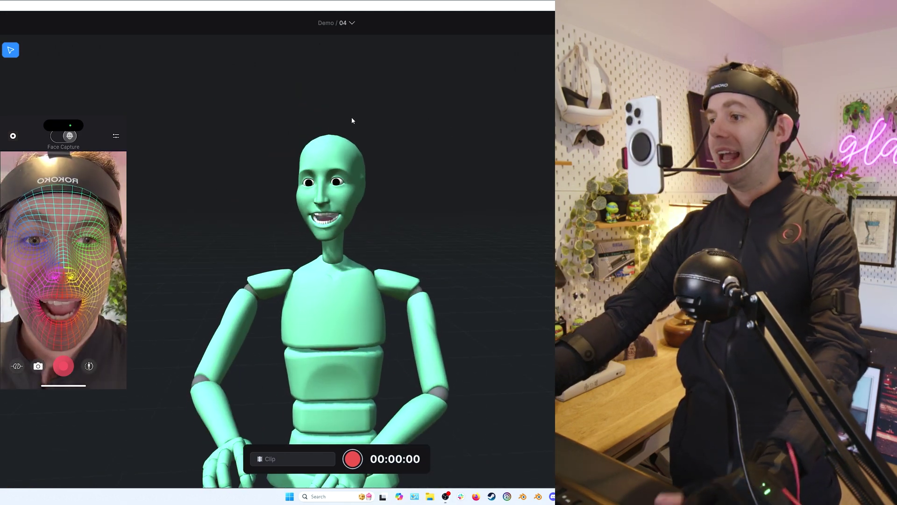